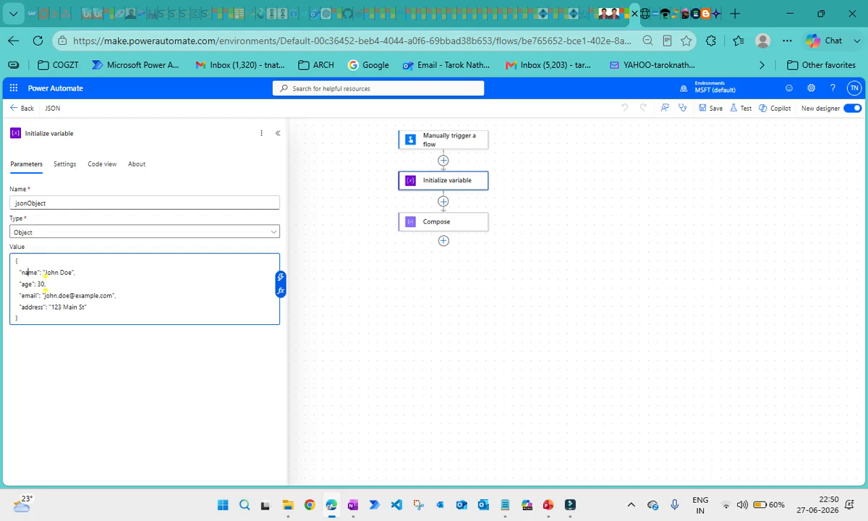
Step: Examine the name, age, email and address key-value pairs in the jsonObject variable's value
{"action": "left_click", "coordinate": [385, 319]}
{"action": "left_click", "coordinate": [438, 181]}
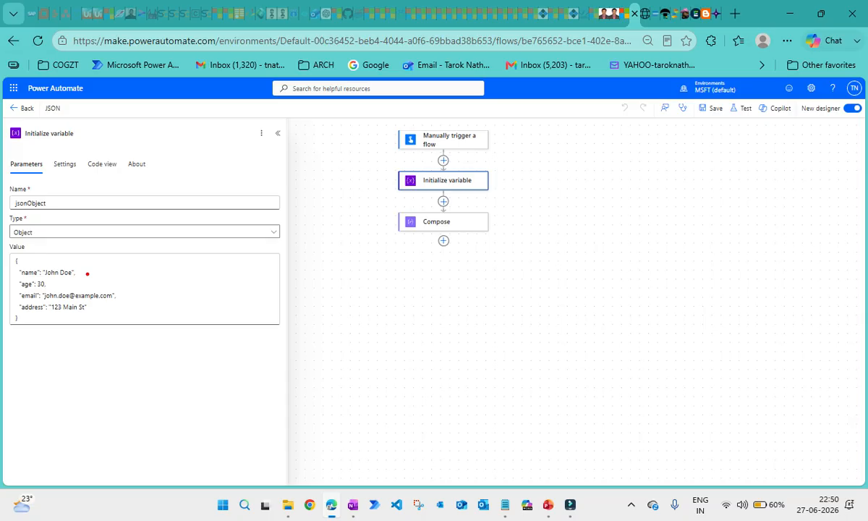
{"action": "left_click_drag", "start_coordinate": [87, 274], "coordinate": [154, 272]}
{"action": "left_click_drag", "start_coordinate": [78, 286], "coordinate": [194, 295]}
{"action": "left_click_drag", "start_coordinate": [99, 307], "coordinate": [157, 307]}
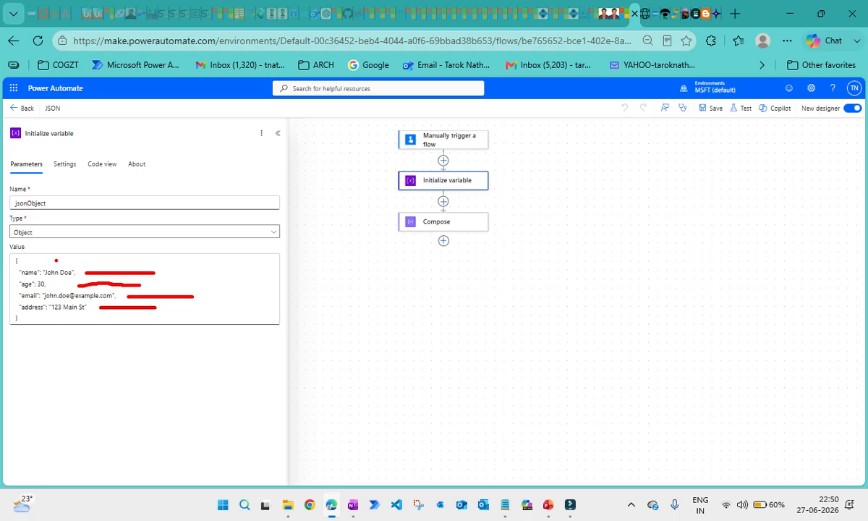
{"action": "left_click_drag", "start_coordinate": [48, 277], "coordinate": [48, 353]}
{"action": "key", "text": "Escape"}
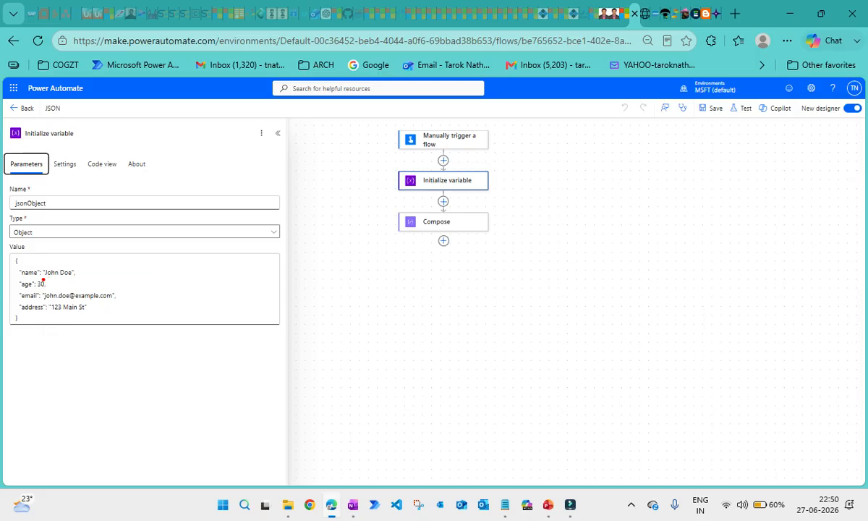
{"action": "left_click_drag", "start_coordinate": [23, 278], "coordinate": [46, 277]}
{"action": "key", "text": "Escape"}
{"action": "left_click_drag", "start_coordinate": [31, 314], "coordinate": [31, 377]}
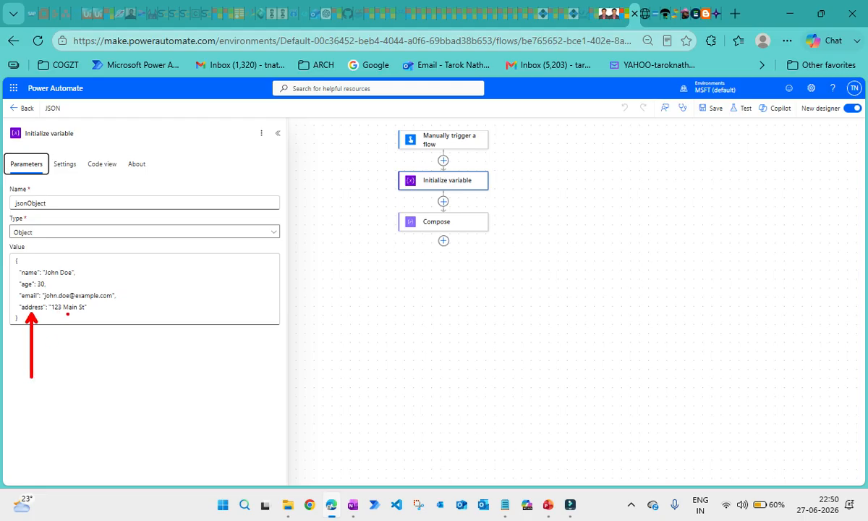
{"action": "left_click_drag", "start_coordinate": [68, 314], "coordinate": [67, 385]}
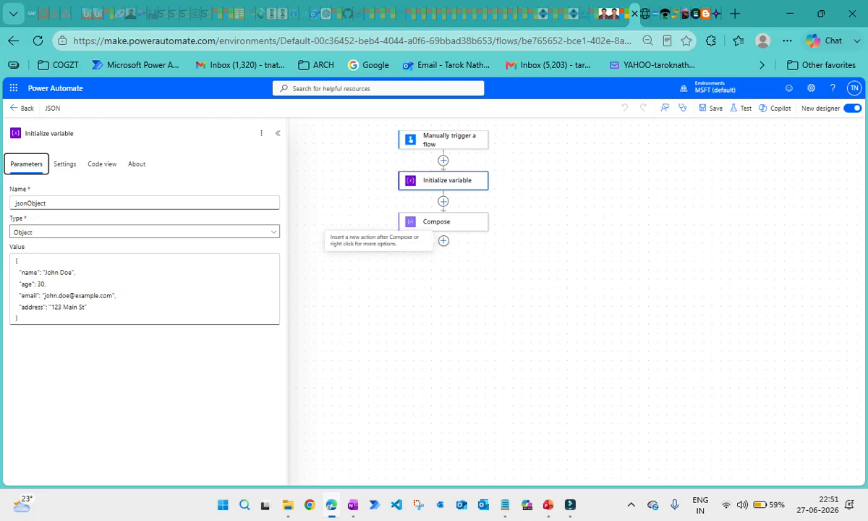
Step: Copy the entire JSON value of the jsonObject variable in the Initialize variable action
{"action": "left_click", "coordinate": [145, 289]}
{"action": "key", "text": "ctrl+a"}
{"action": "key", "text": "ctrl+c"}
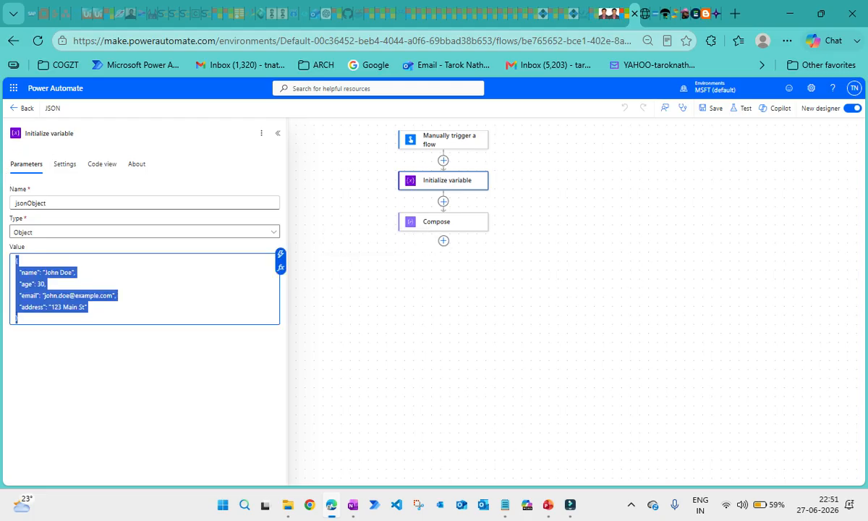
{"action": "left_click", "coordinate": [116, 295]}
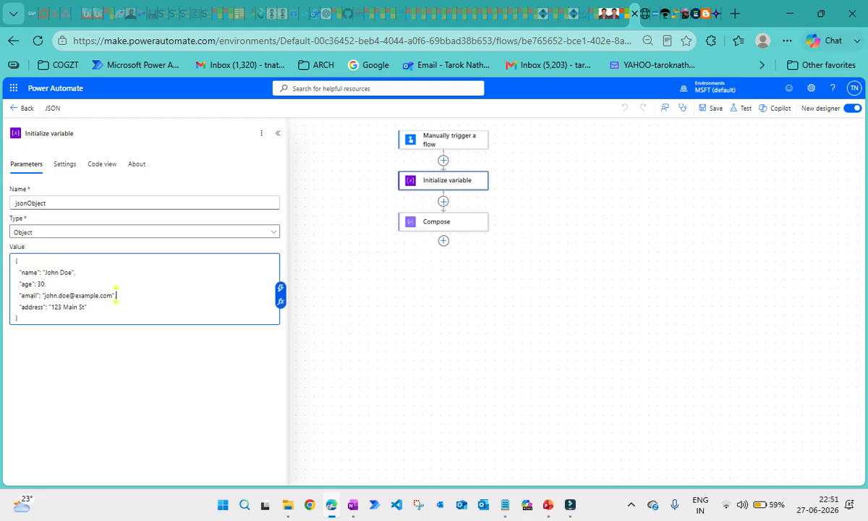
{"action": "type", "text": ","}
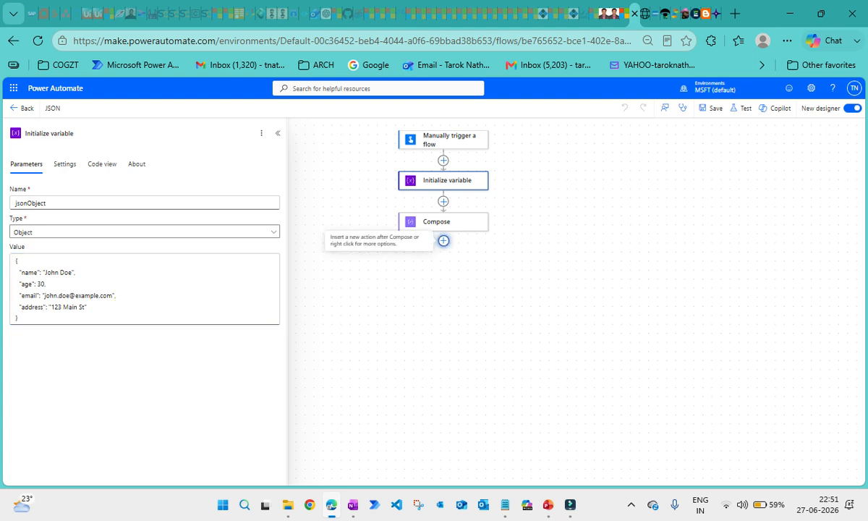
Step: Search for "PARSE JSON" and add the Data Operation Parse JSON action after Compose
{"action": "left_click", "coordinate": [444, 240]}
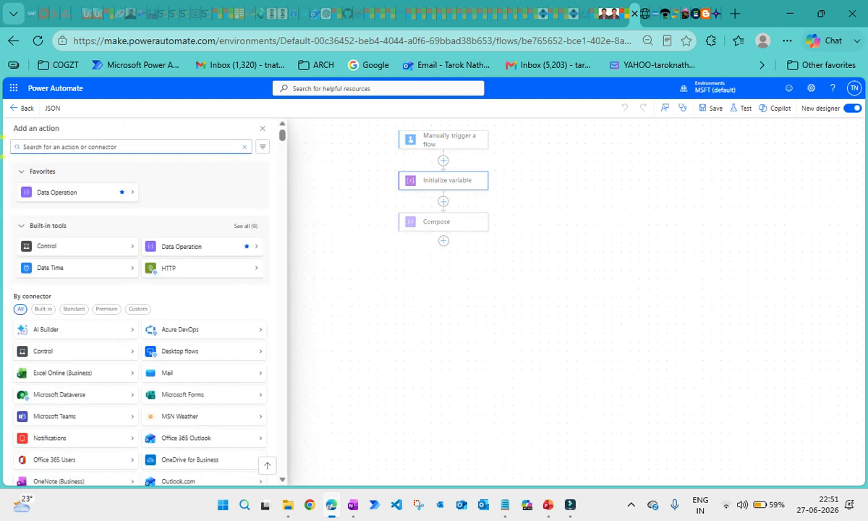
{"action": "type", "text": "PARSE"}
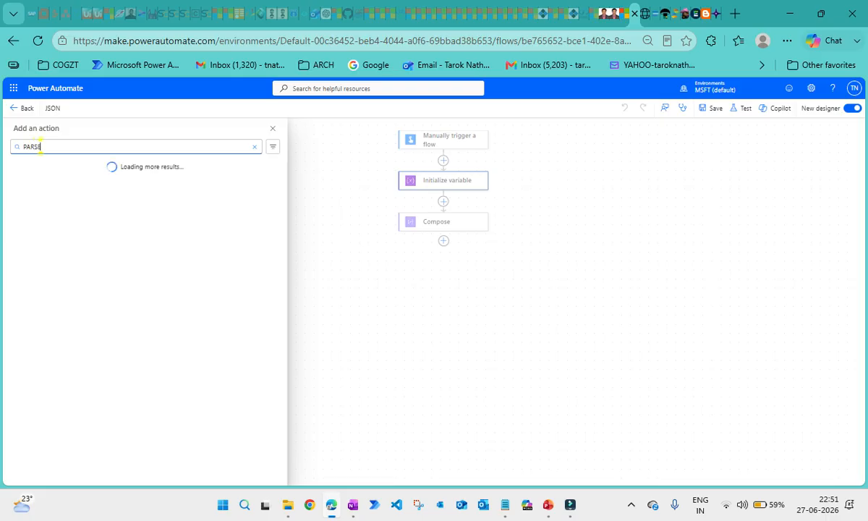
{"action": "type", "text": " JSN"}
{"action": "key", "text": "BackSpace"}
{"action": "type", "text": "ON"}
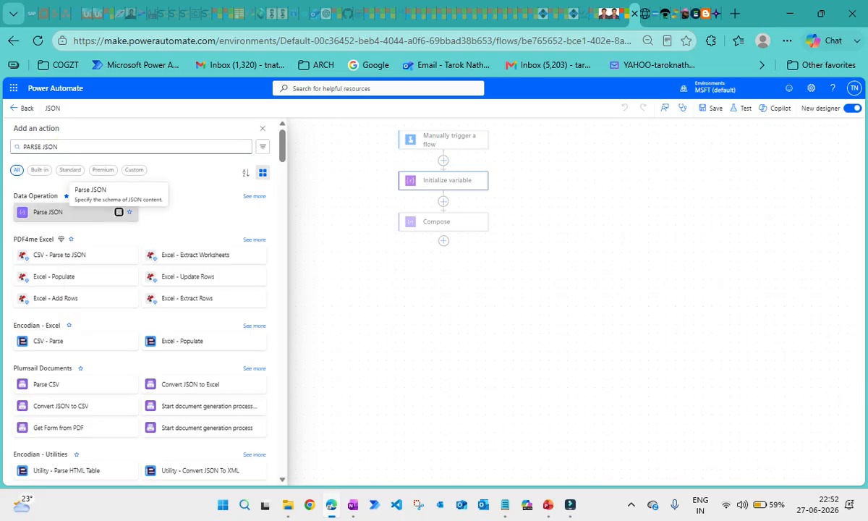
{"action": "left_click", "coordinate": [119, 212]}
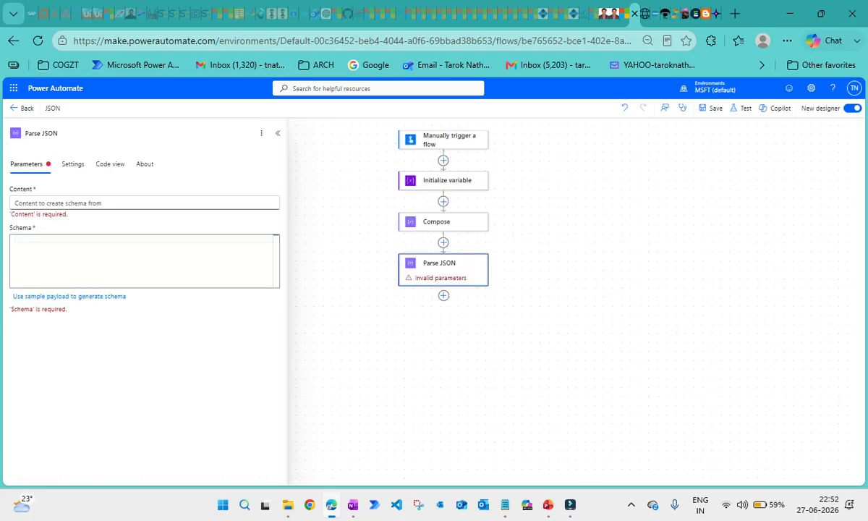
Step: Set the Parse JSON action's Content to the jsonObject variable as dynamic content
{"action": "left_click", "coordinate": [15, 202]}
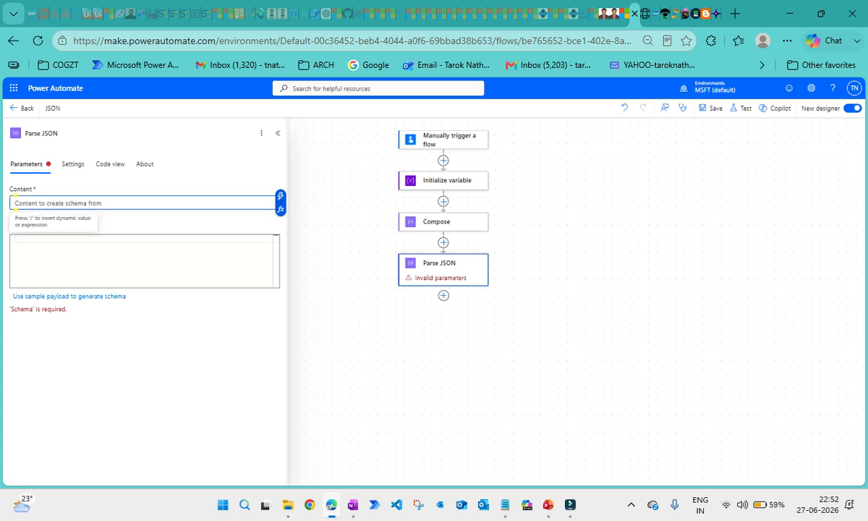
{"action": "type", "text": "/"}
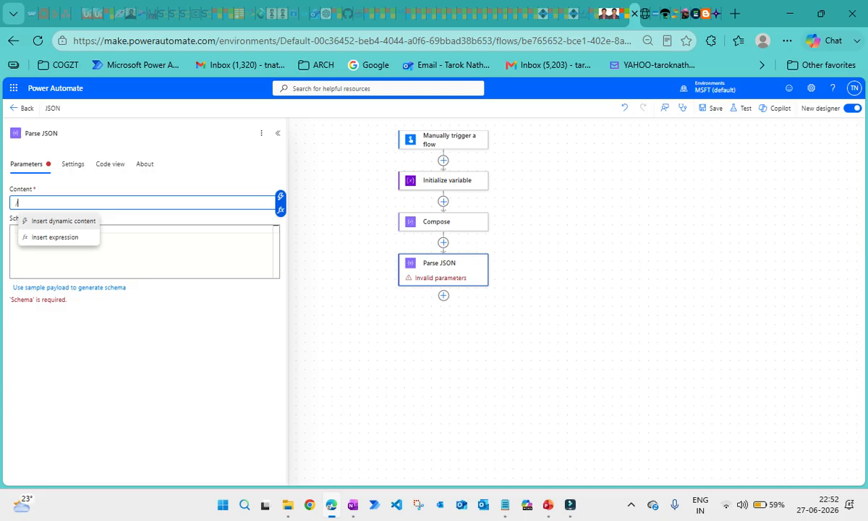
{"action": "key", "text": "Return"}
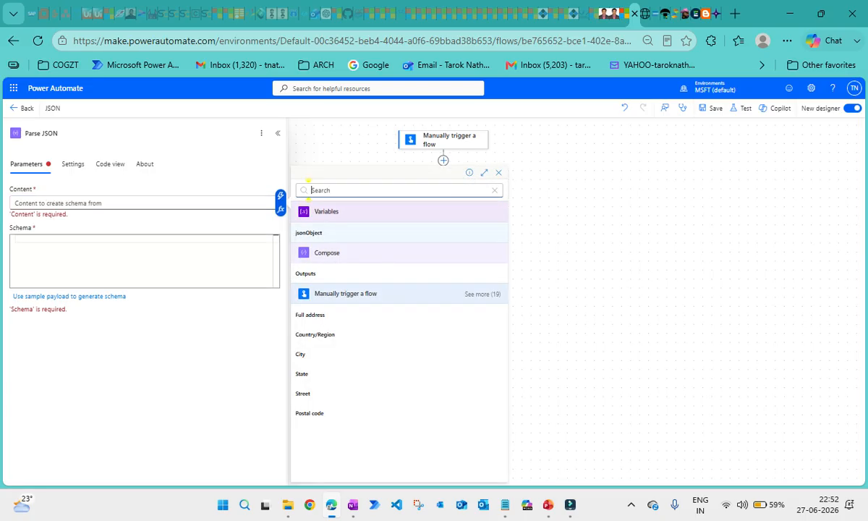
{"action": "left_click", "coordinate": [309, 233]}
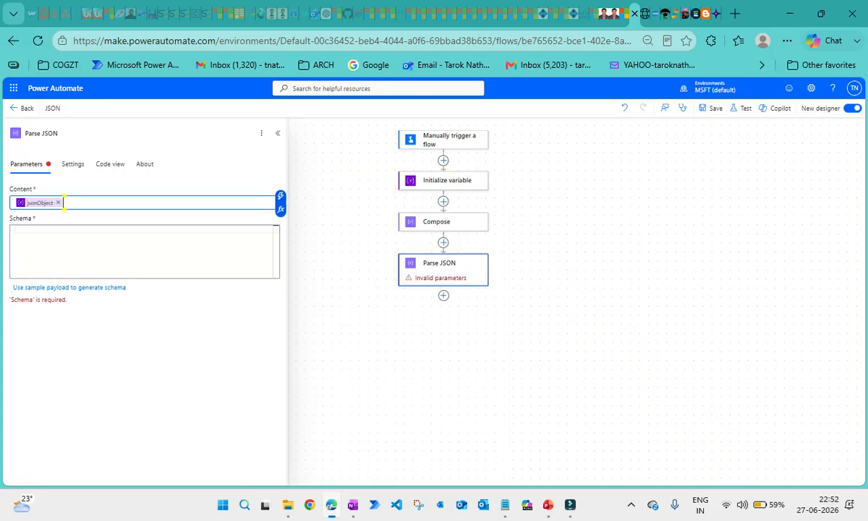
Step: Generate the Parse JSON schema from a sample payload, using the copied jsonObject value
{"action": "left_click", "coordinate": [69, 287]}
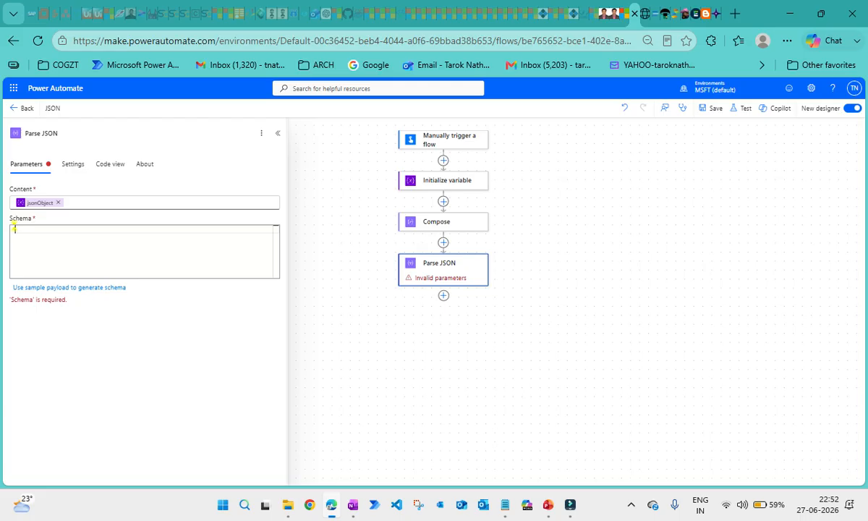
{"action": "left_click", "coordinate": [69, 288]}
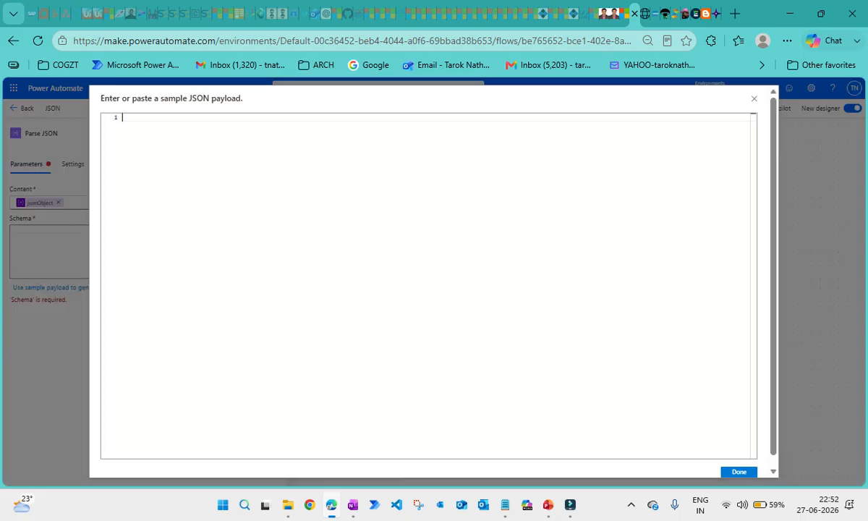
{"action": "key", "text": "ctrl+v"}
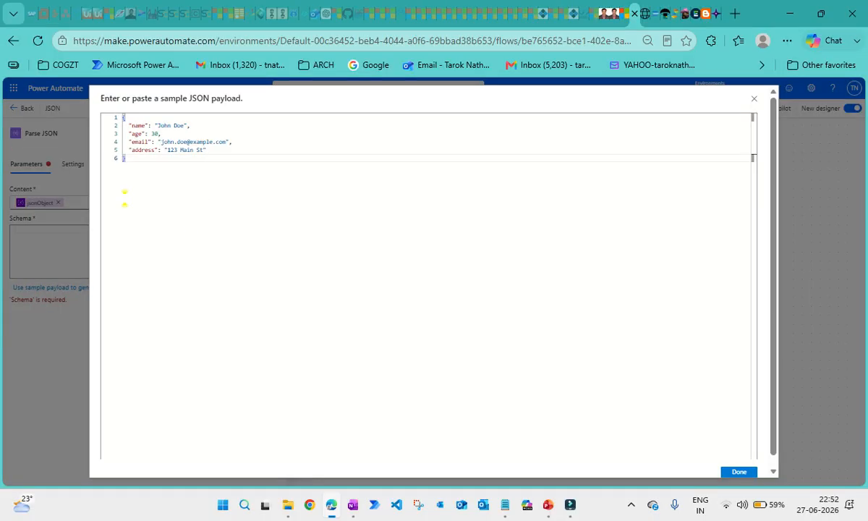
{"action": "scroll", "coordinate": [434, 281], "scroll_direction": "down", "scroll_amount": 1}
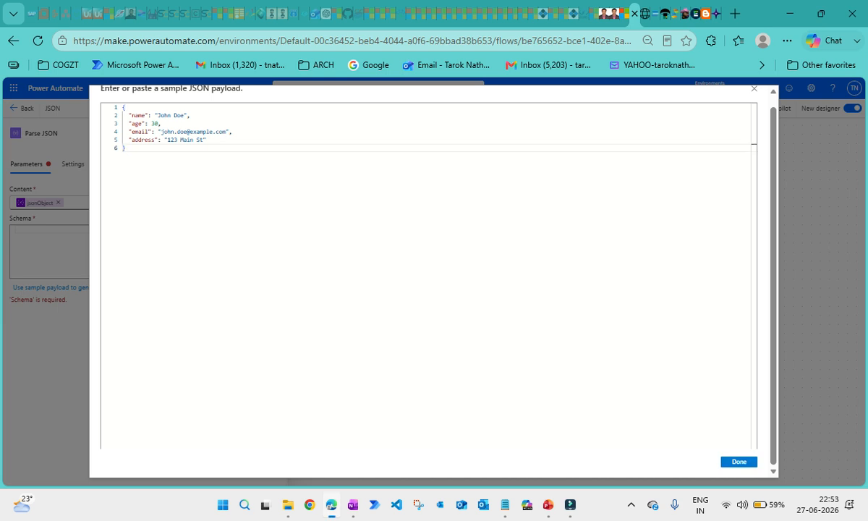
{"action": "left_click", "coordinate": [738, 462]}
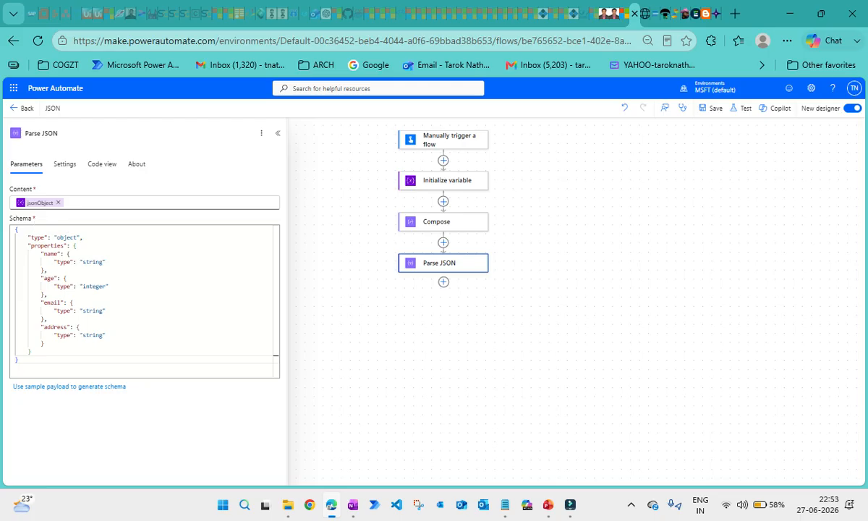
{"action": "double_click", "coordinate": [46, 246]}
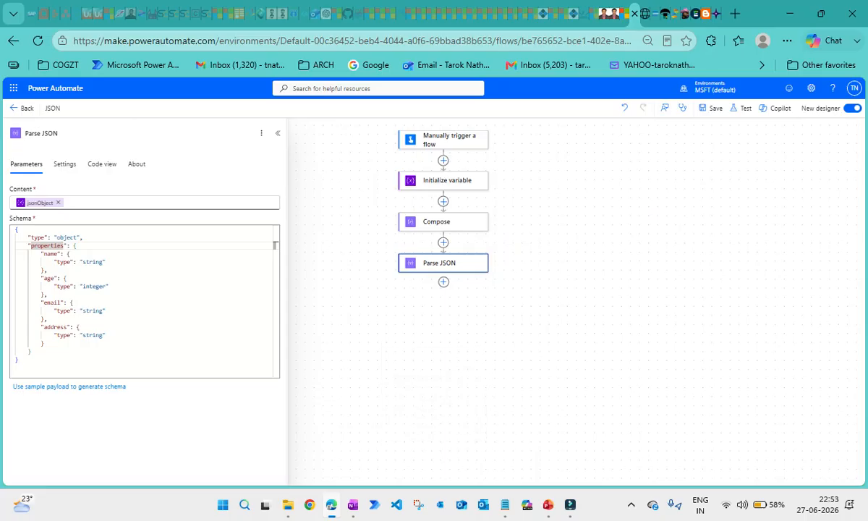
Step: Add a Data Operation Compose action after Parse JSON
{"action": "left_click", "coordinate": [278, 133]}
{"action": "left_click", "coordinate": [443, 282]}
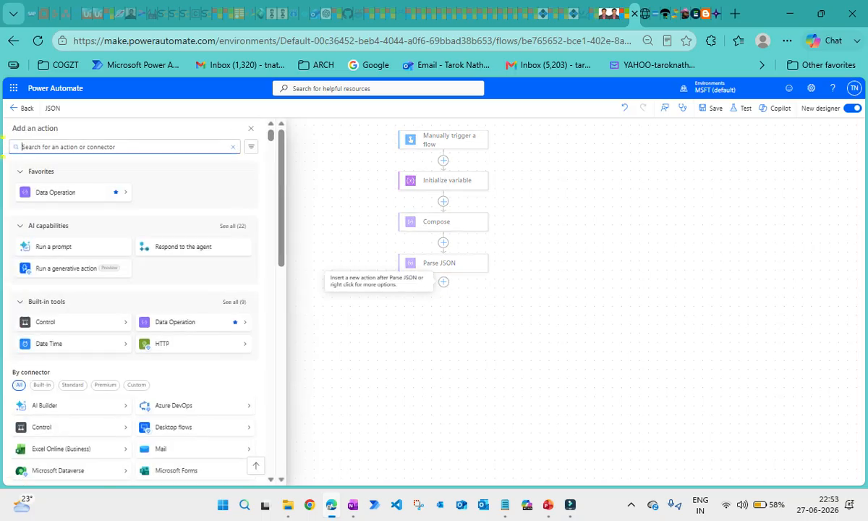
{"action": "left_click", "coordinate": [57, 192]}
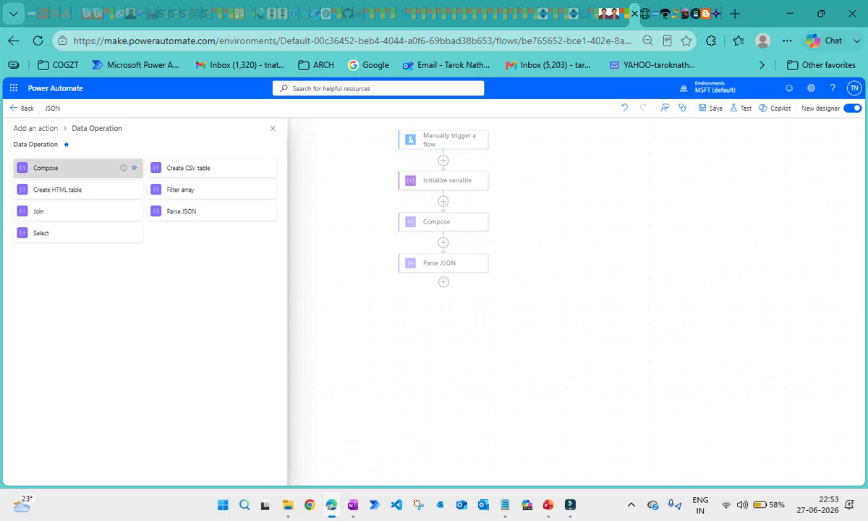
{"action": "left_click", "coordinate": [45, 168]}
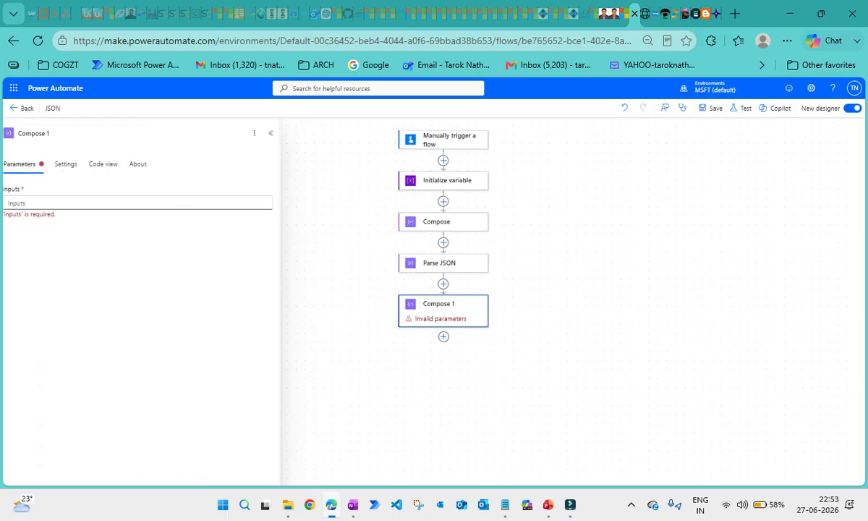
Step: Set the new Compose action's Inputs to Body name from Parse JSON and save the flow
{"action": "left_click", "coordinate": [15, 202]}
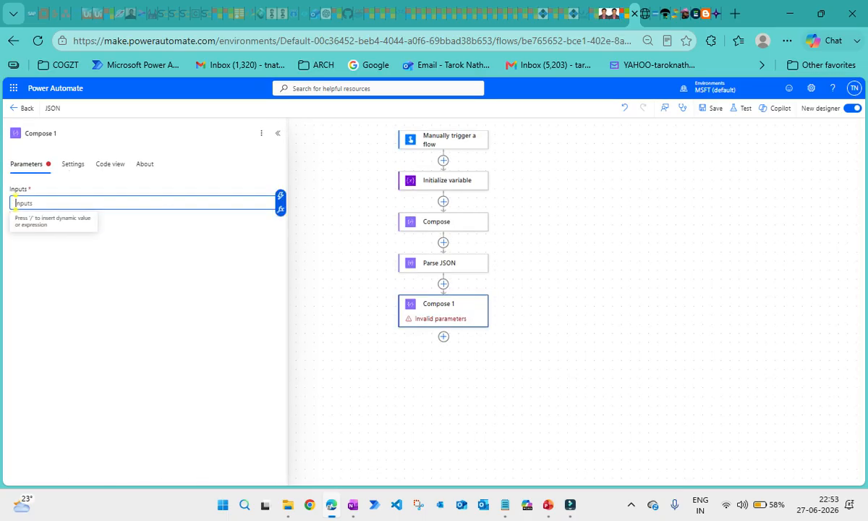
{"action": "type", "text": "/"}
{"action": "key", "text": "Return"}
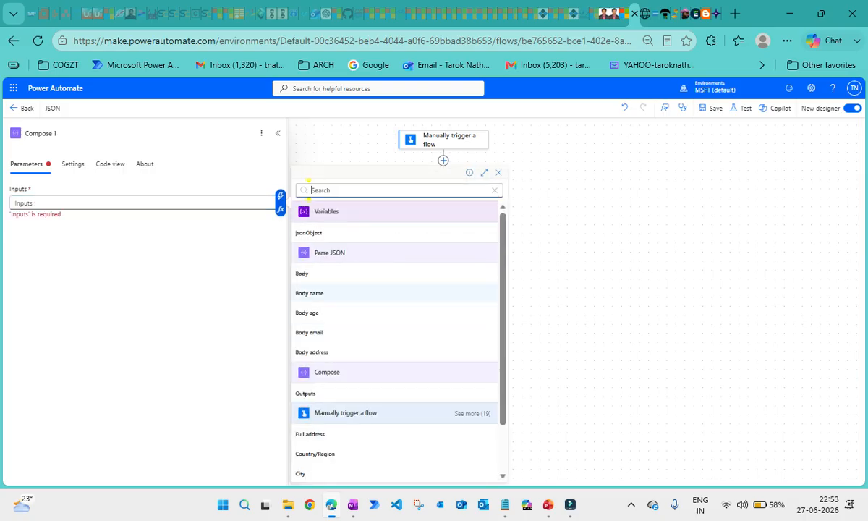
{"action": "left_click", "coordinate": [310, 293]}
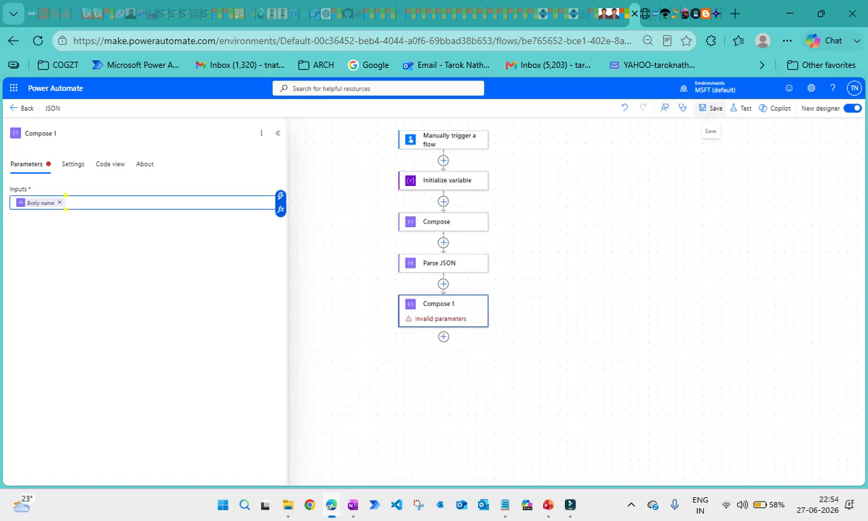
{"action": "left_click", "coordinate": [712, 108]}
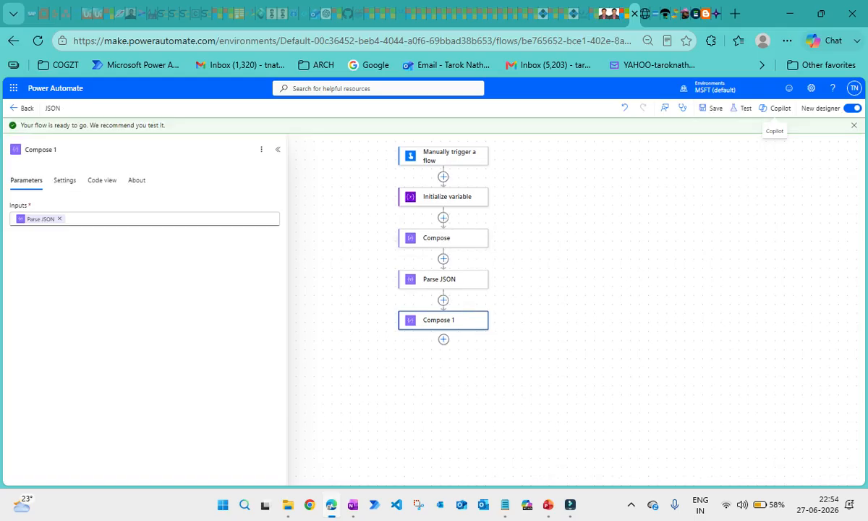
Step: Run a manual test of the flow and open its run history in a new tab
{"action": "left_click", "coordinate": [742, 108]}
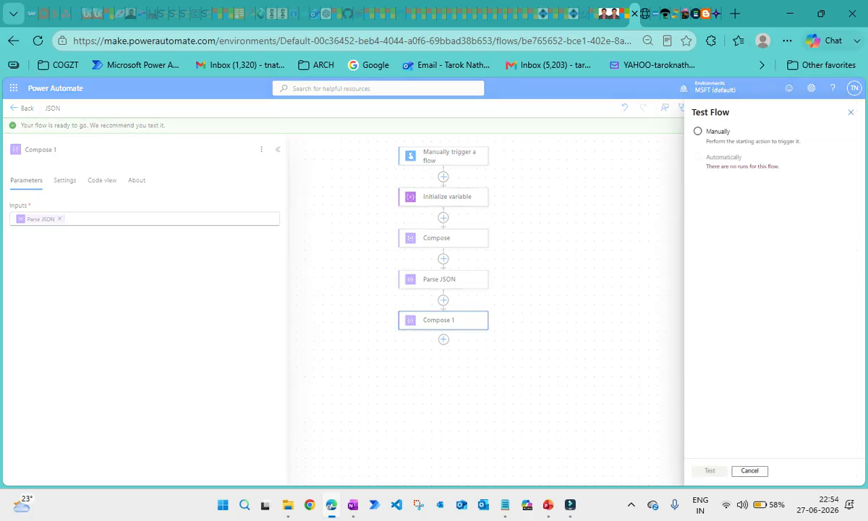
{"action": "left_click", "coordinate": [697, 131]}
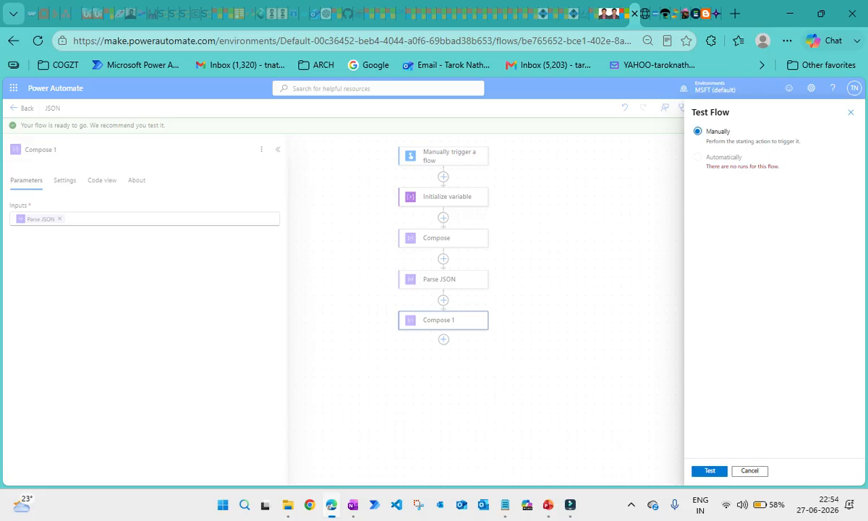
{"action": "left_click", "coordinate": [710, 470]}
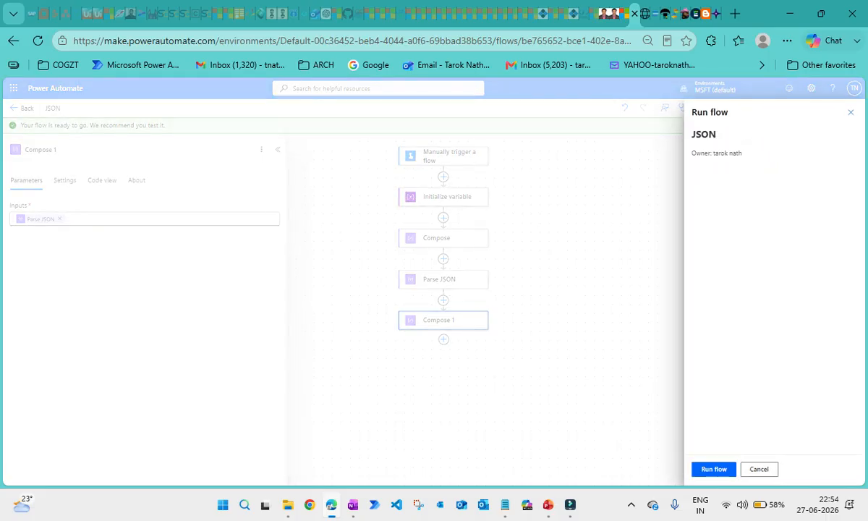
{"action": "left_click", "coordinate": [713, 469]}
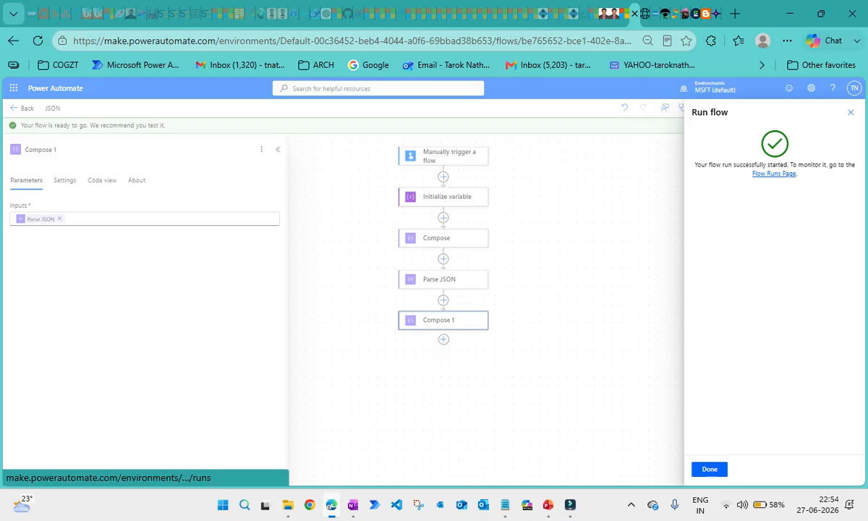
{"action": "left_click", "coordinate": [783, 174], "text": "ctrl"}
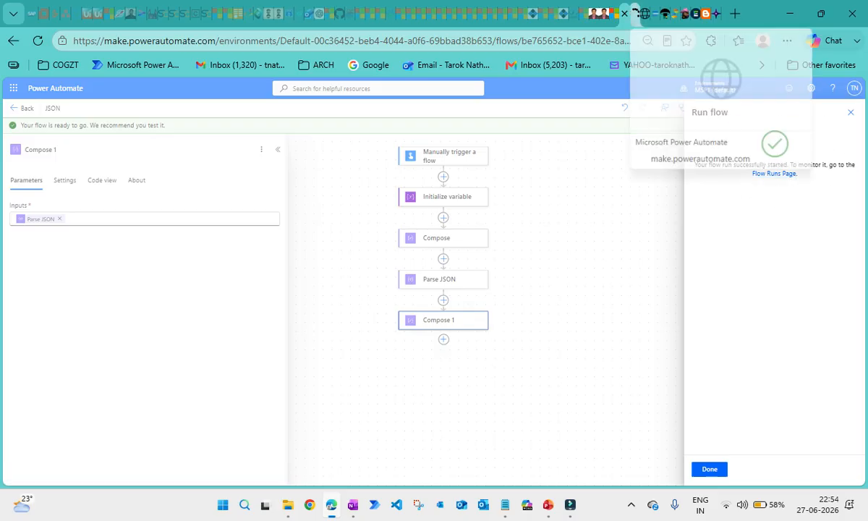
{"action": "left_click", "coordinate": [625, 13]}
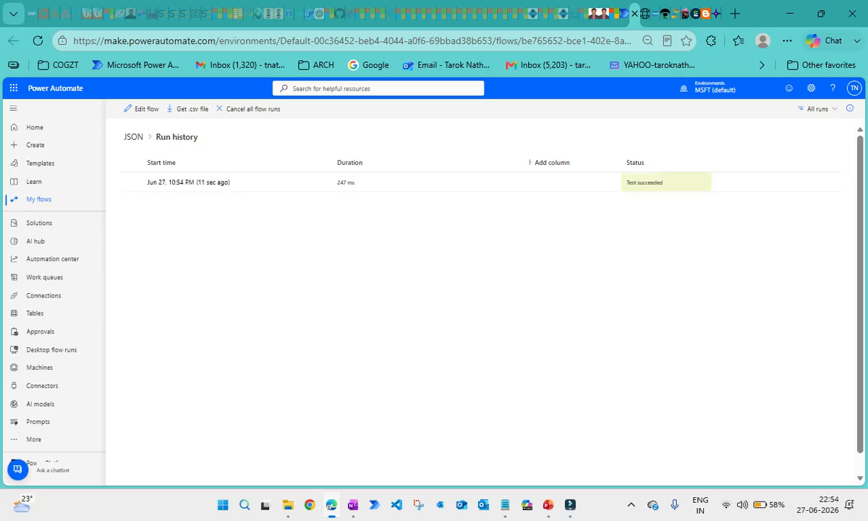
Step: Open the latest test run and examine the raw outputs of its Initialize variable action
{"action": "left_click", "coordinate": [190, 182]}
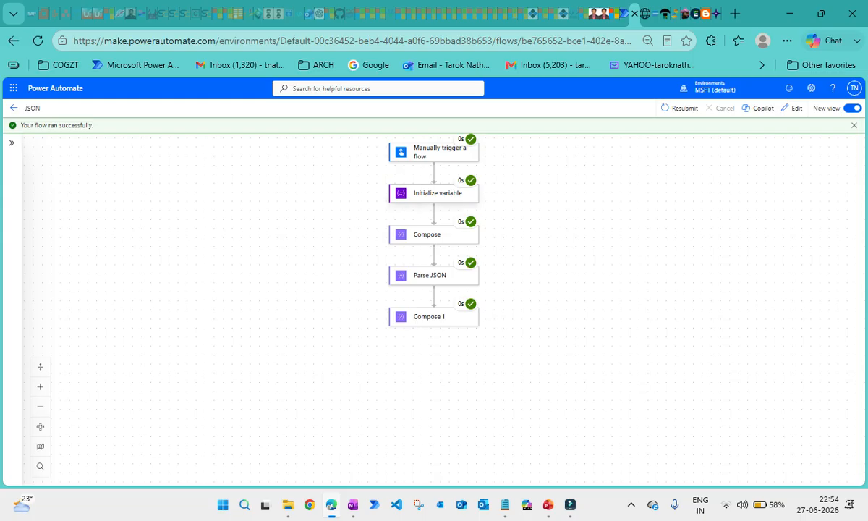
{"action": "left_click", "coordinate": [436, 193]}
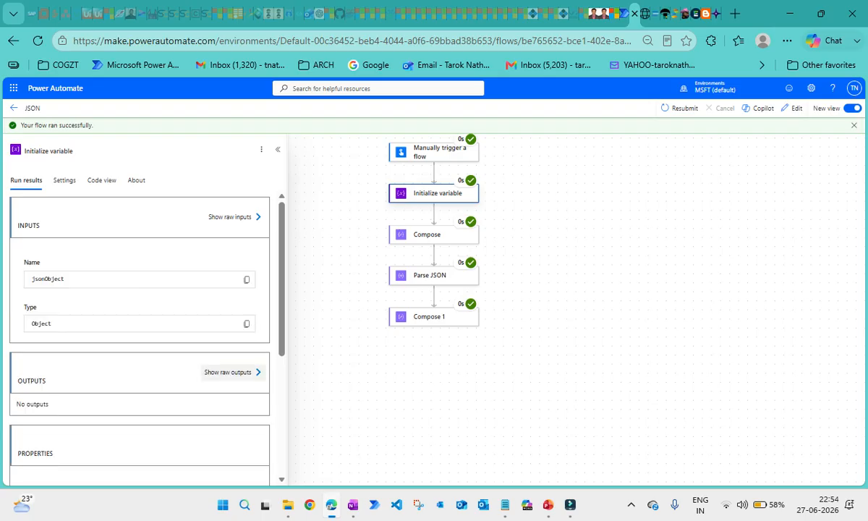
{"action": "left_click", "coordinate": [230, 372]}
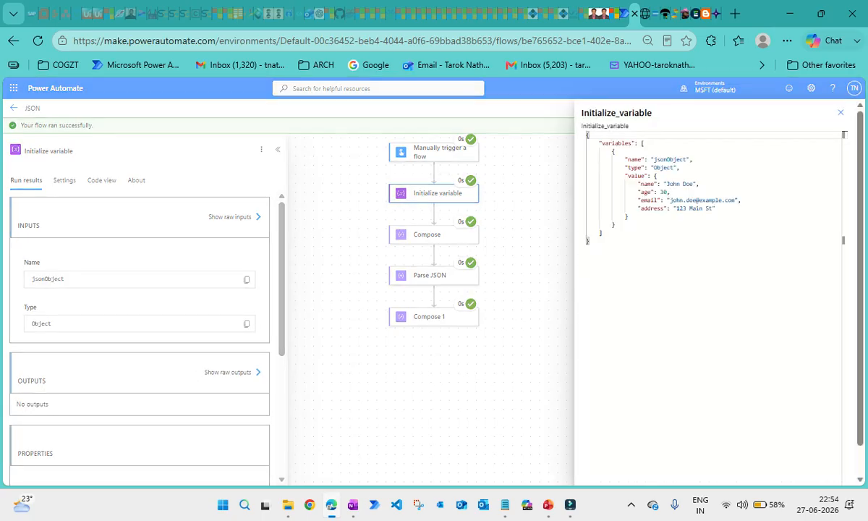
{"action": "key", "text": "ctrl+a"}
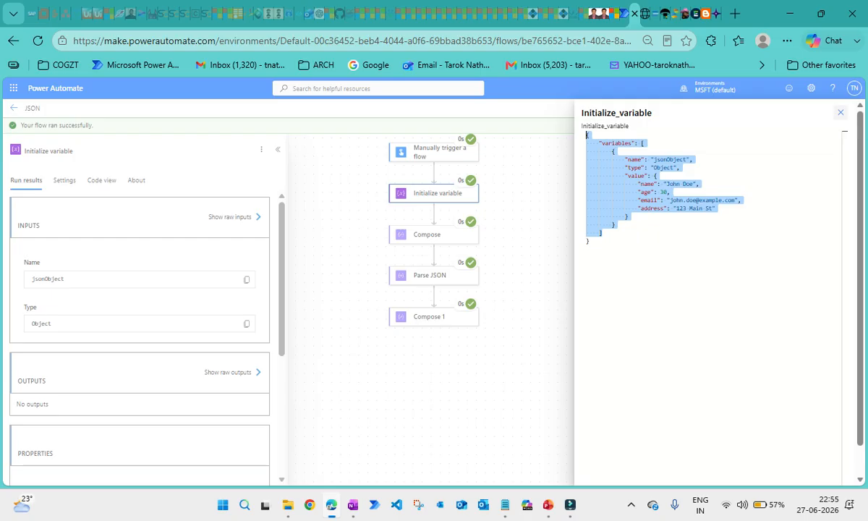
{"action": "key", "text": "Escape"}
Step: Examine the raw outputs of the Compose 1 action in the run results
{"action": "left_click", "coordinate": [434, 275]}
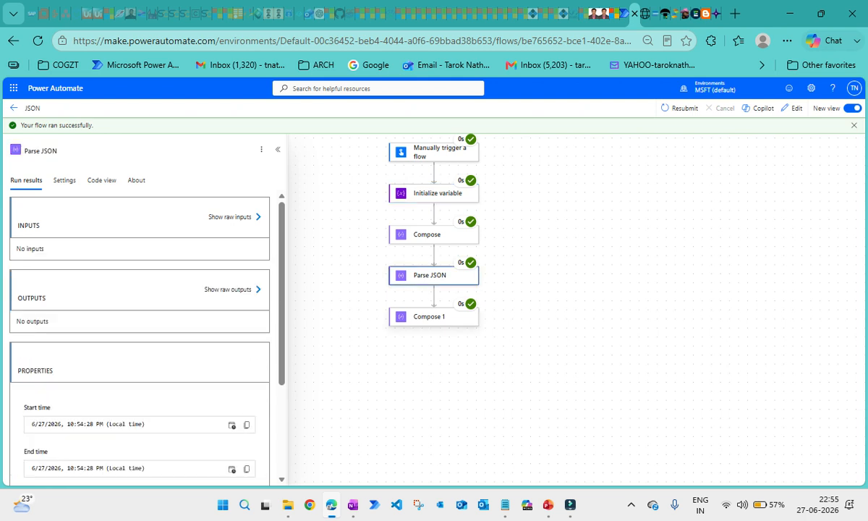
{"action": "left_click", "coordinate": [434, 317]}
{"action": "left_click", "coordinate": [227, 327]}
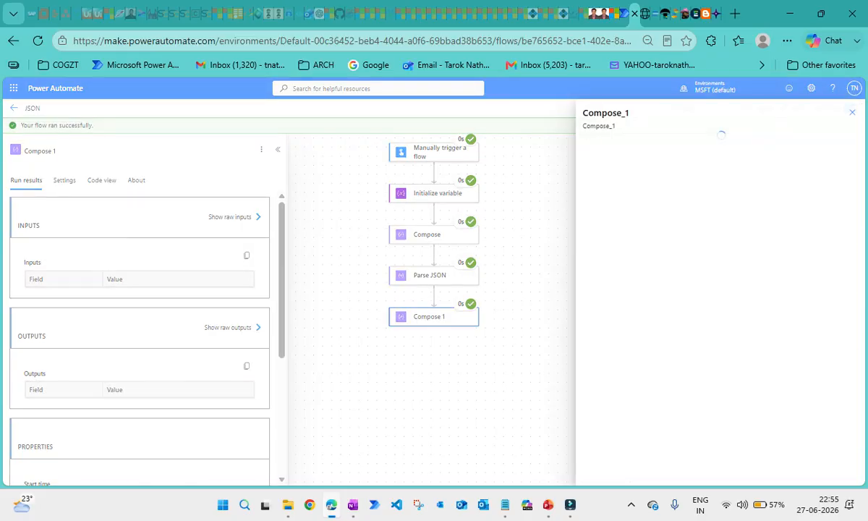
{"action": "left_click_drag", "start_coordinate": [618, 134], "coordinate": [586, 135]}
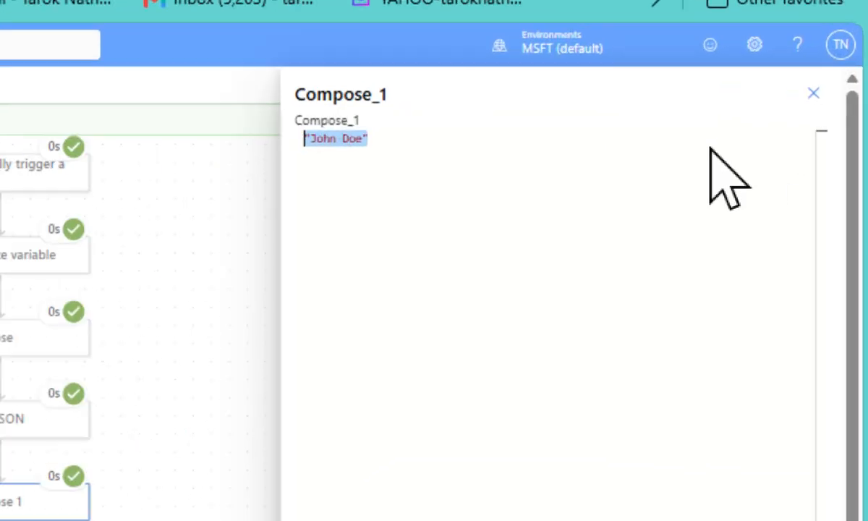
{"action": "left_click", "coordinate": [792, 140]}
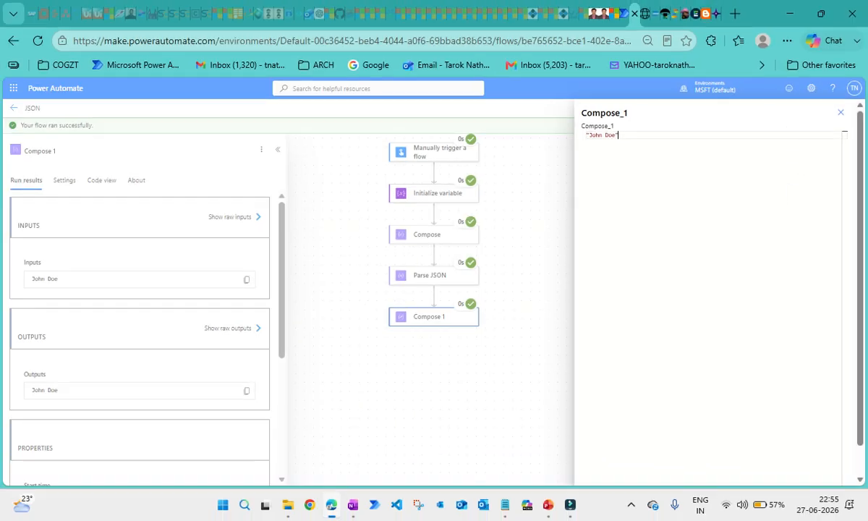
{"action": "left_click", "coordinate": [840, 113]}
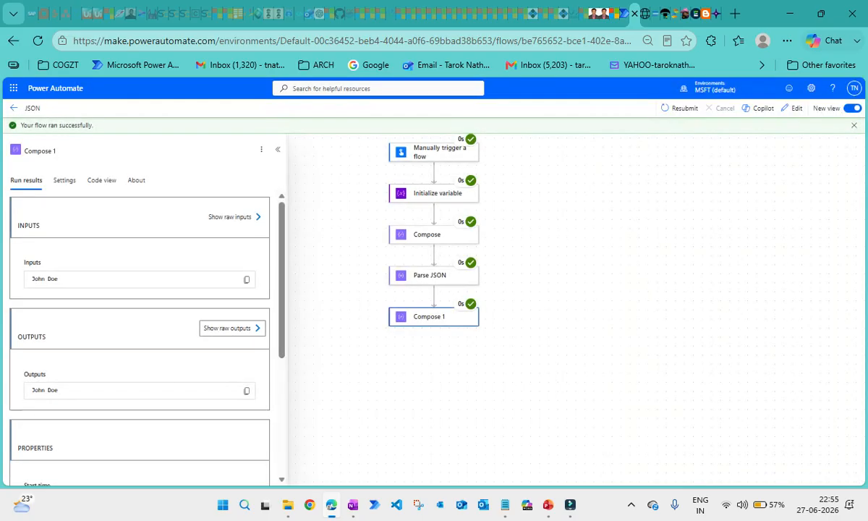
Step: Examine the Parse JSON action's body fields and raw outputs in the run results
{"action": "left_click", "coordinate": [430, 275]}
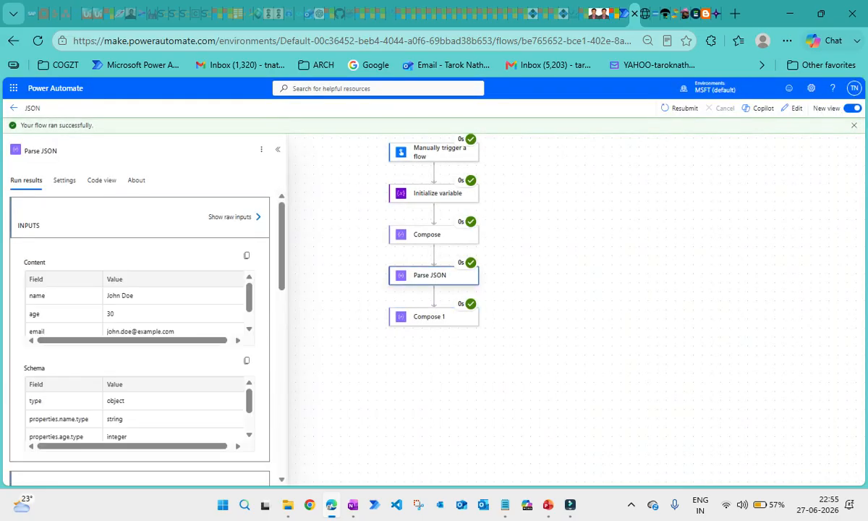
{"action": "scroll", "coordinate": [231, 232], "scroll_direction": "down", "scroll_amount": 5}
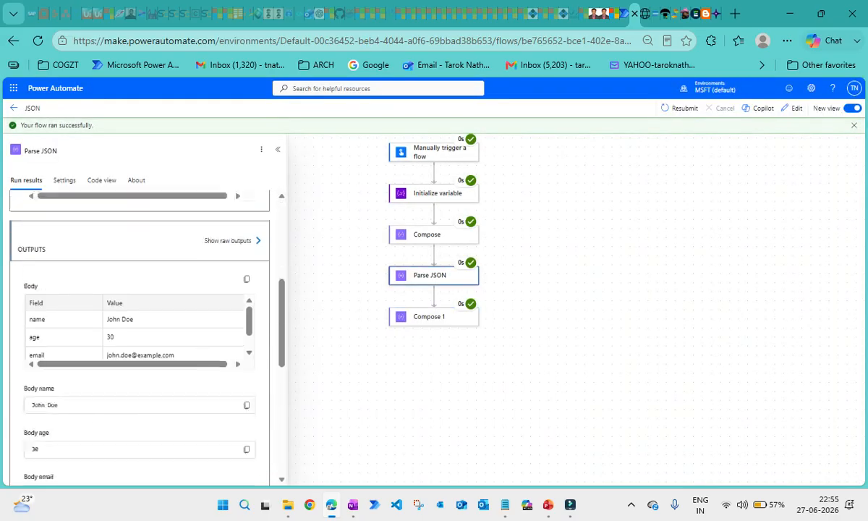
{"action": "left_click", "coordinate": [231, 233]}
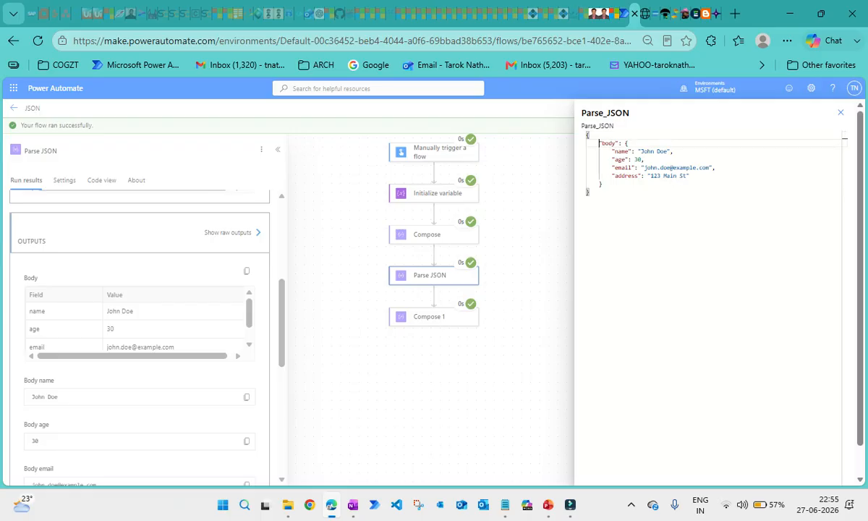
{"action": "left_click_drag", "start_coordinate": [843, 134], "coordinate": [844, 188]}
{"action": "left_click", "coordinate": [844, 190]}
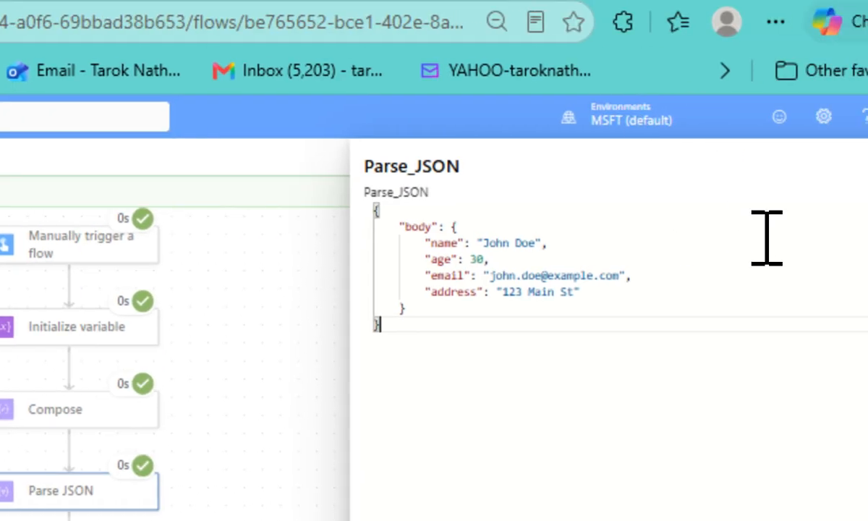
{"action": "left_click", "coordinate": [766, 237]}
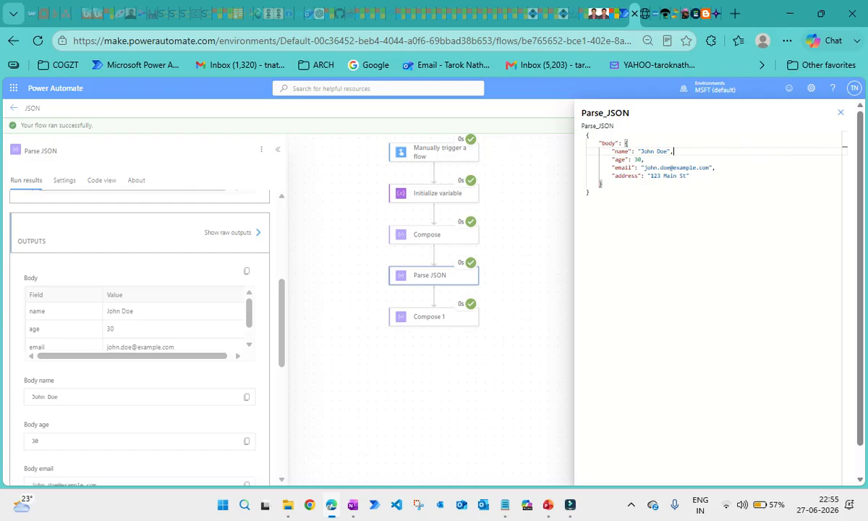
{"action": "left_click_drag", "start_coordinate": [590, 192], "coordinate": [586, 135]}
{"action": "key", "text": "Escape"}
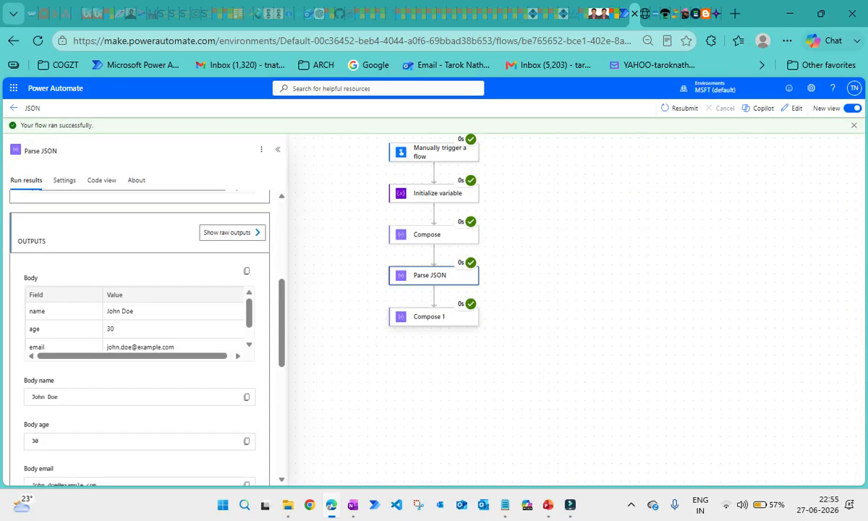